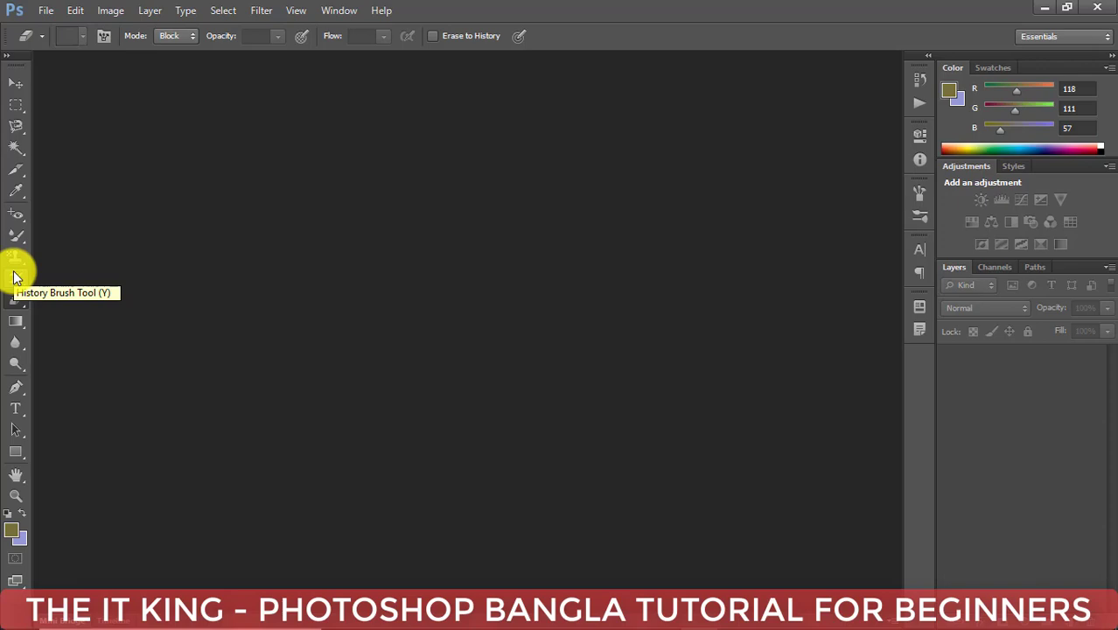
# Open the bird-on-a-branch photo and create an empty Layer 1 above the Background
pyautogui.click(45, 10)
pyautogui.click(67, 42)
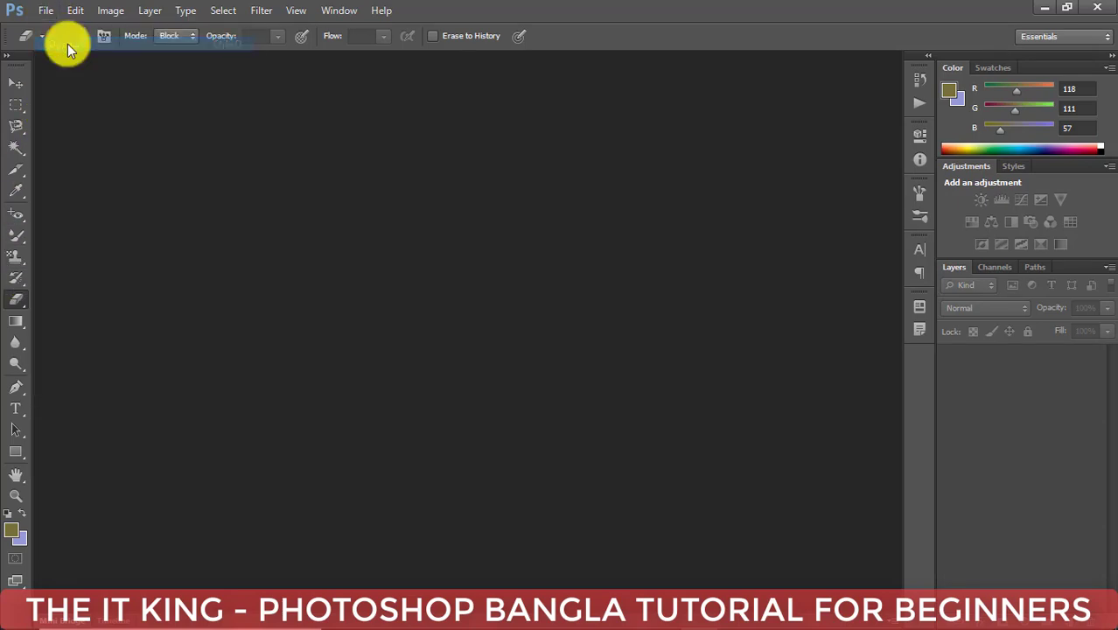
pyautogui.click(537, 166)
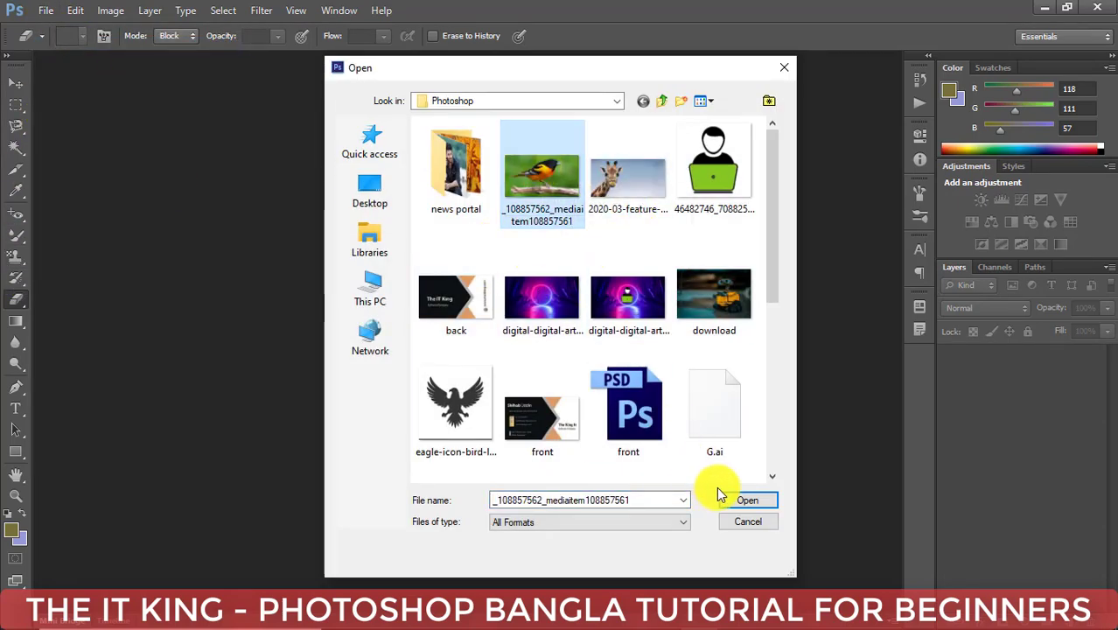
pyautogui.click(747, 498)
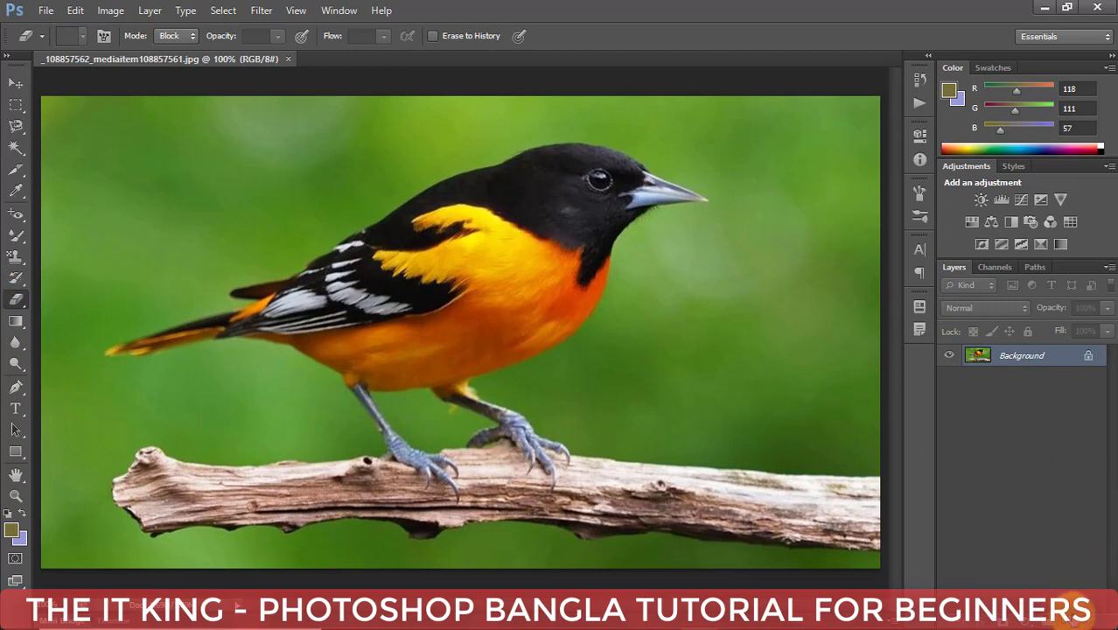
pyautogui.click(1068, 615)
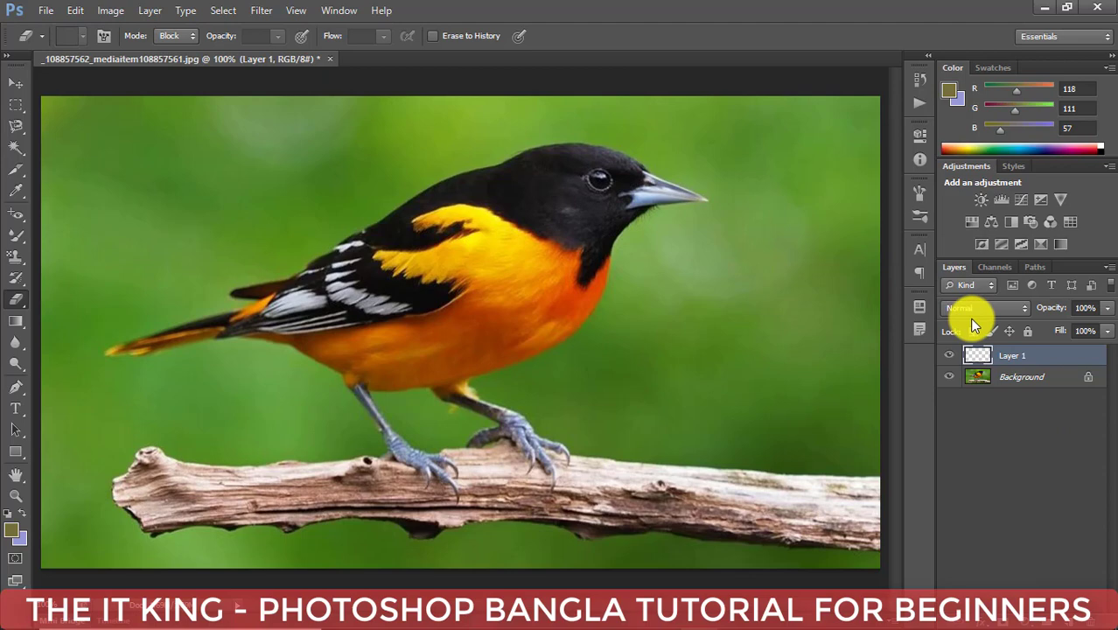
# Fill Layer 1 with lavender, select the History Brush Tool, and keep Layer 1 active
pyautogui.hotkey('ctrl', 'BackSpace')
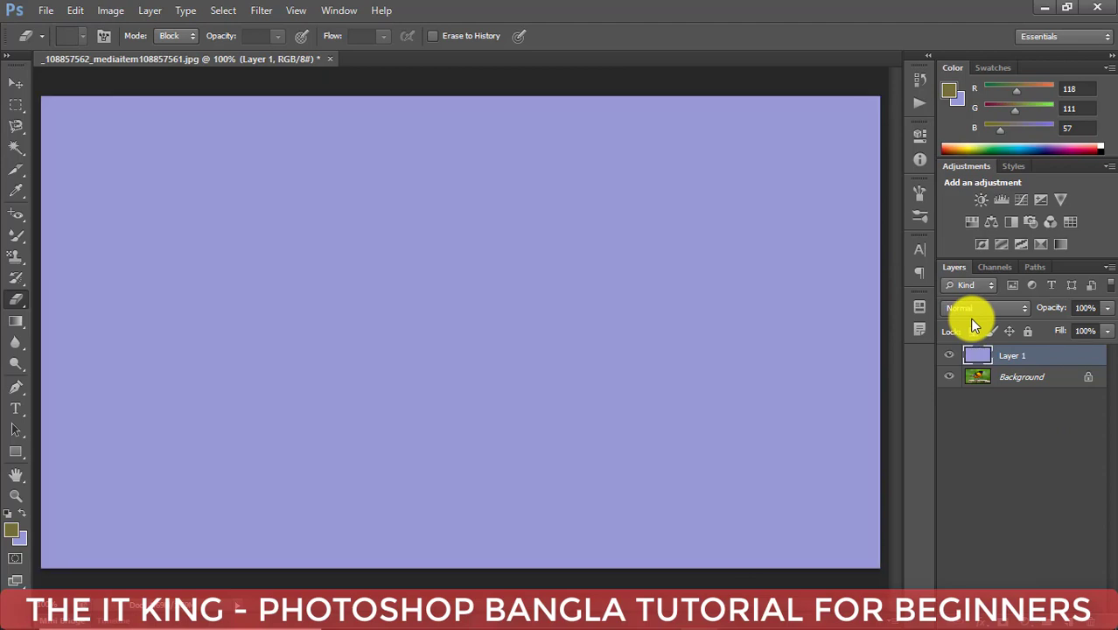
pyautogui.click(16, 280)
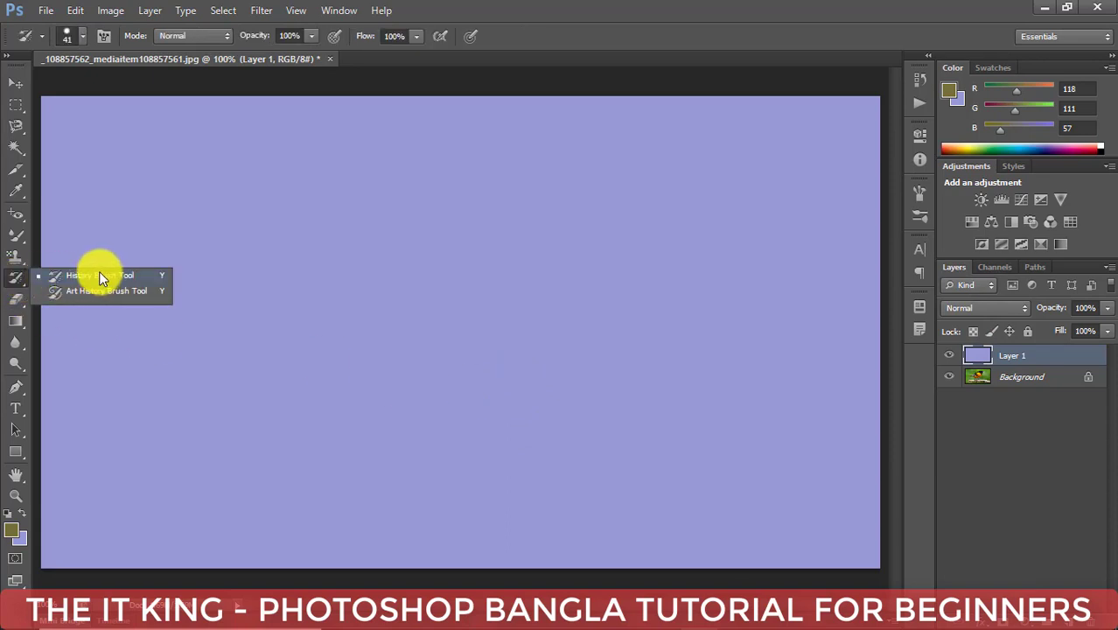
pyautogui.click(99, 274)
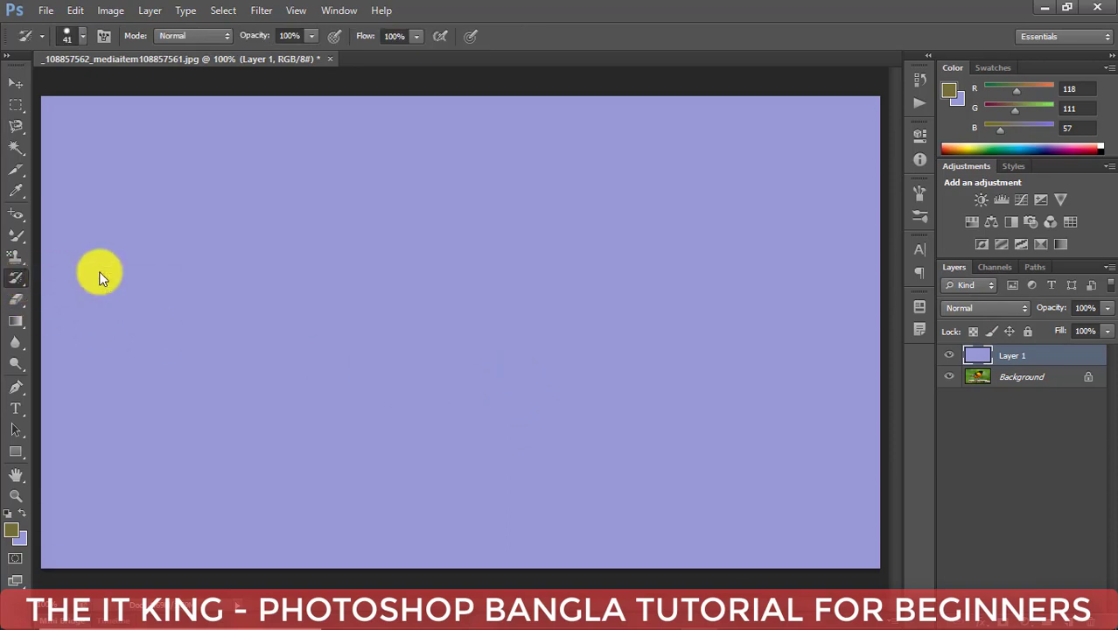
pyautogui.click(1022, 380)
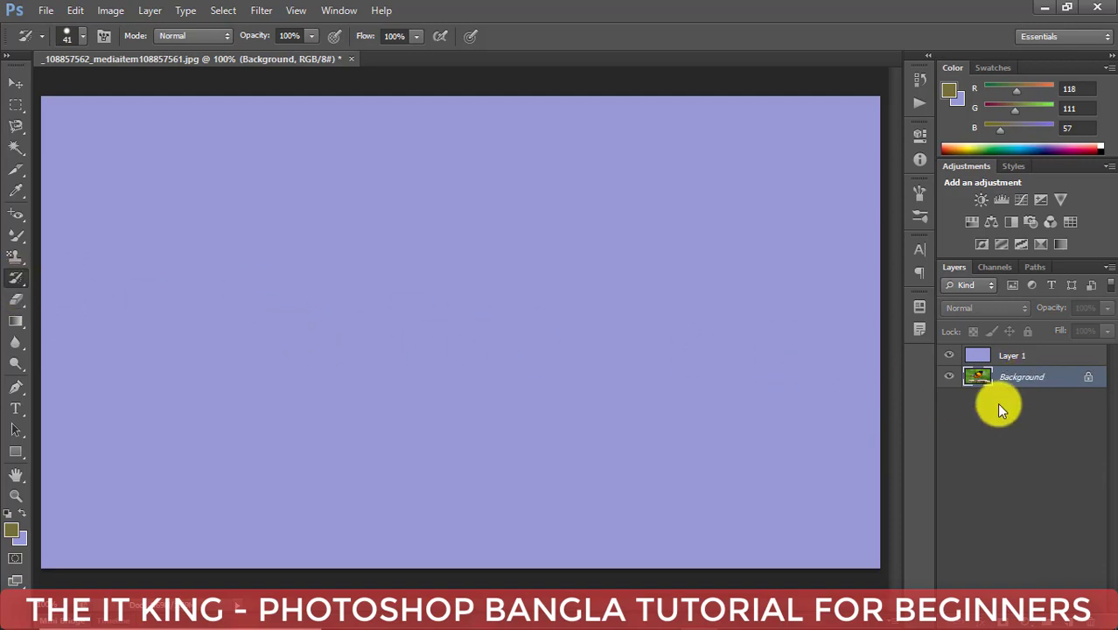
pyautogui.click(1011, 357)
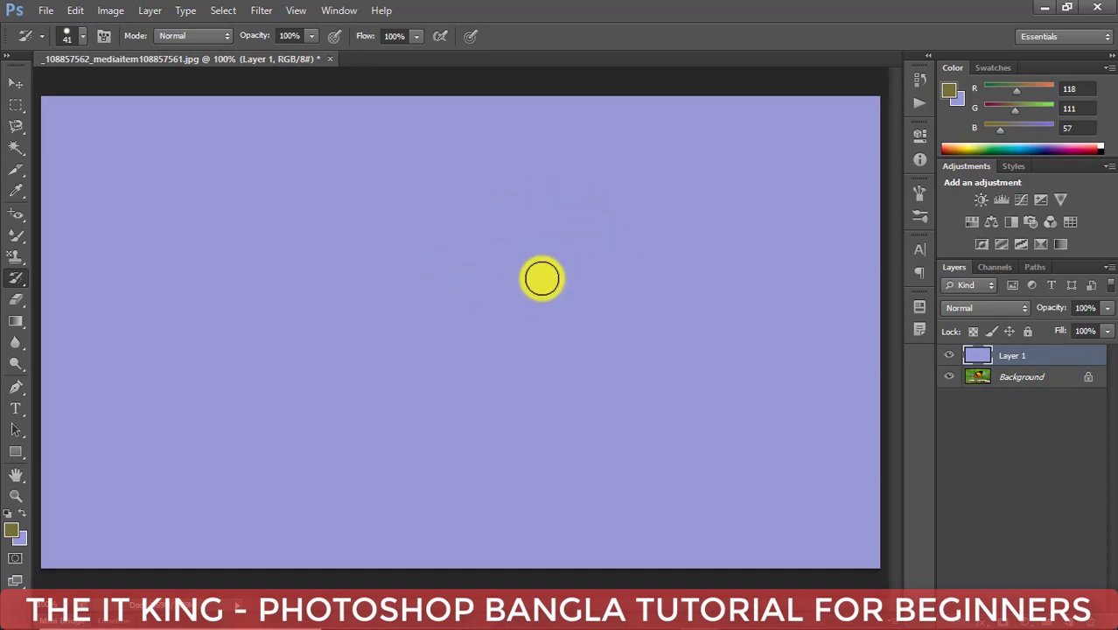
# Paint the bird, branch and the area under its belly back with the History Brush
pyautogui.moveTo(599, 179)
pyautogui.mouseDown()
pyautogui.moveTo(534, 281)
pyautogui.moveTo(579, 182)
pyautogui.moveTo(542, 184)
pyautogui.moveTo(591, 164)
pyautogui.moveTo(525, 165)
pyautogui.moveTo(654, 180)
pyautogui.moveTo(694, 197)
pyautogui.moveTo(618, 231)
pyautogui.moveTo(545, 302)
pyautogui.moveTo(410, 367)
pyautogui.moveTo(304, 361)
pyautogui.moveTo(444, 345)
pyautogui.moveTo(487, 166)
pyautogui.moveTo(255, 210)
pyautogui.moveTo(462, 229)
pyautogui.moveTo(439, 219)
pyautogui.moveTo(455, 287)
pyautogui.moveTo(269, 260)
pyautogui.moveTo(349, 260)
pyautogui.moveTo(310, 267)
pyautogui.moveTo(279, 254)
pyautogui.moveTo(479, 313)
pyautogui.moveTo(536, 258)
pyautogui.moveTo(441, 193)
pyautogui.moveTo(367, 317)
pyautogui.moveTo(211, 280)
pyautogui.moveTo(353, 328)
pyautogui.moveTo(163, 316)
pyautogui.moveTo(205, 342)
pyautogui.moveTo(112, 354)
pyautogui.moveTo(344, 313)
pyautogui.moveTo(264, 357)
pyautogui.moveTo(371, 349)
pyautogui.moveTo(378, 430)
pyautogui.moveTo(413, 479)
pyautogui.moveTo(342, 475)
pyautogui.moveTo(536, 452)
pyautogui.moveTo(366, 484)
pyautogui.moveTo(446, 439)
pyautogui.moveTo(557, 404)
pyautogui.moveTo(504, 452)
pyautogui.moveTo(412, 419)
pyautogui.moveTo(463, 383)
pyautogui.moveTo(389, 392)
pyautogui.mouseUp()
pyautogui.moveTo(390, 392); pyautogui.dragTo(467, 380)
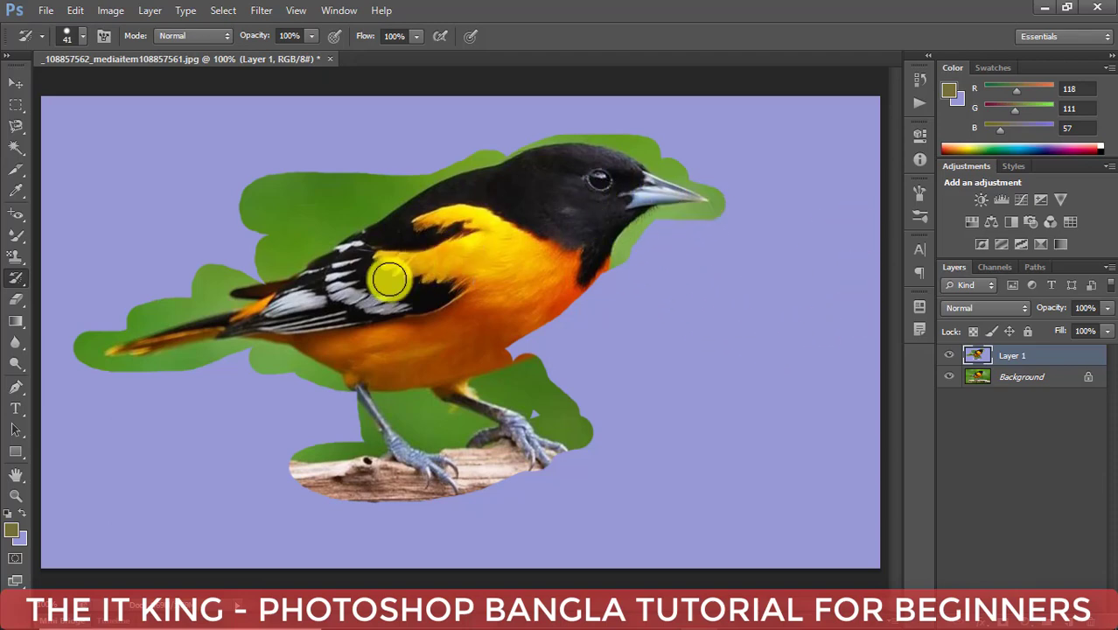
# Switch to the Art History Brush Tool and add an empty Layer 2 on top
pyautogui.rightClick(13, 284)
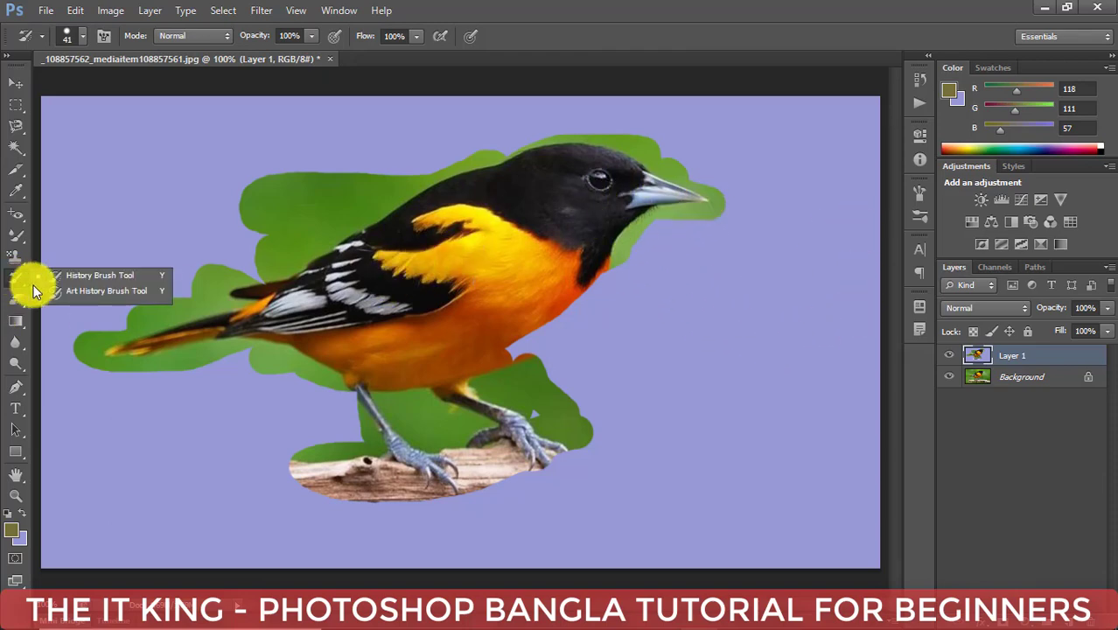
pyautogui.click(93, 294)
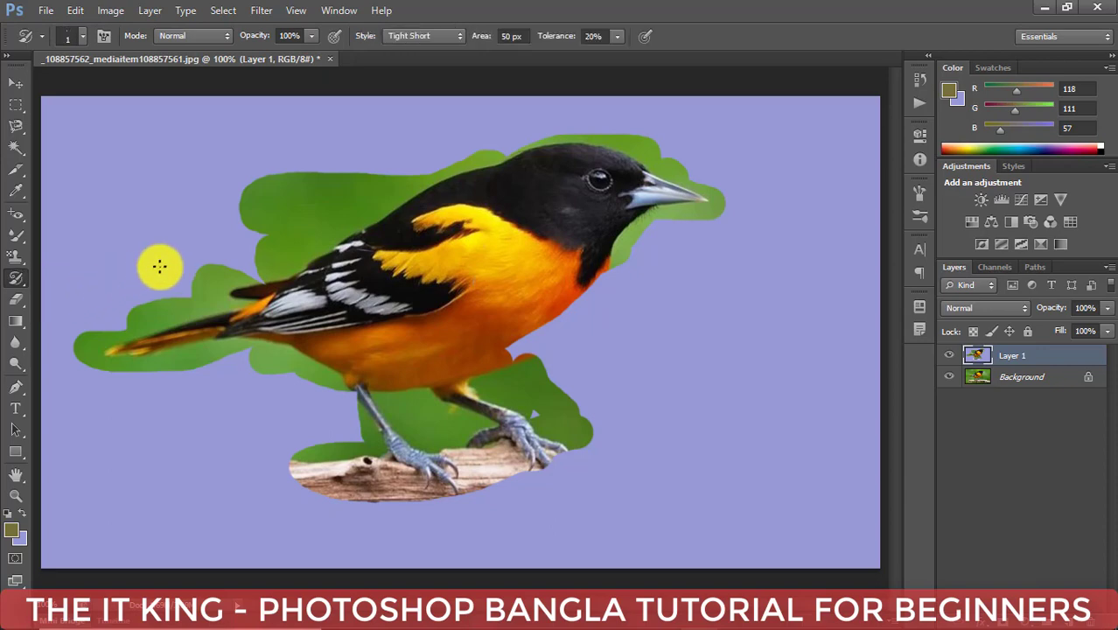
pyautogui.rightClick(17, 282)
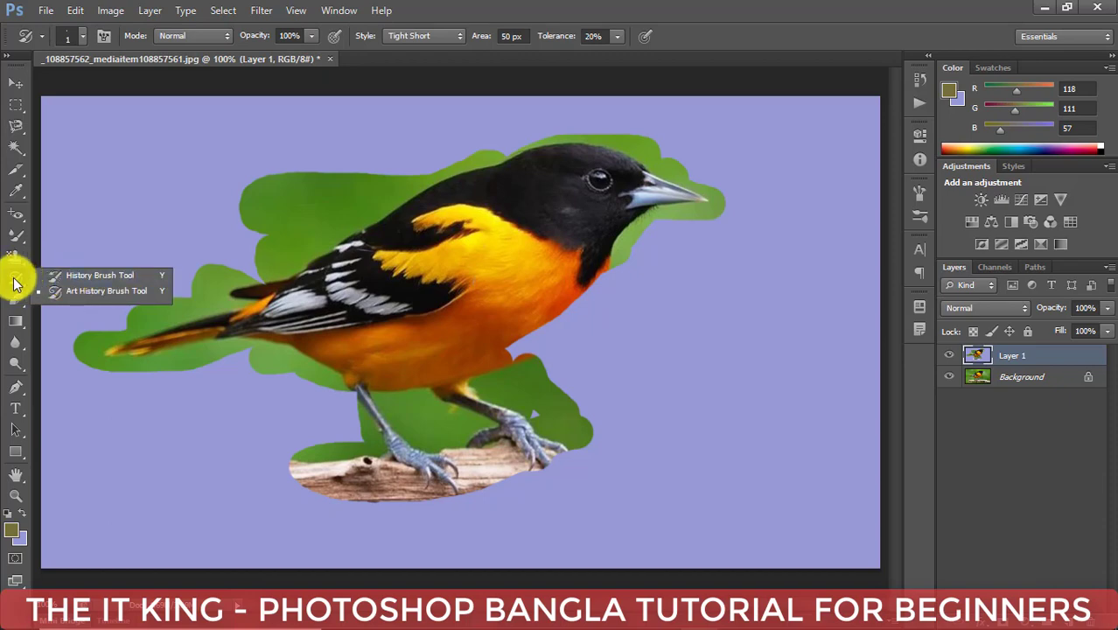
pyautogui.click(89, 289)
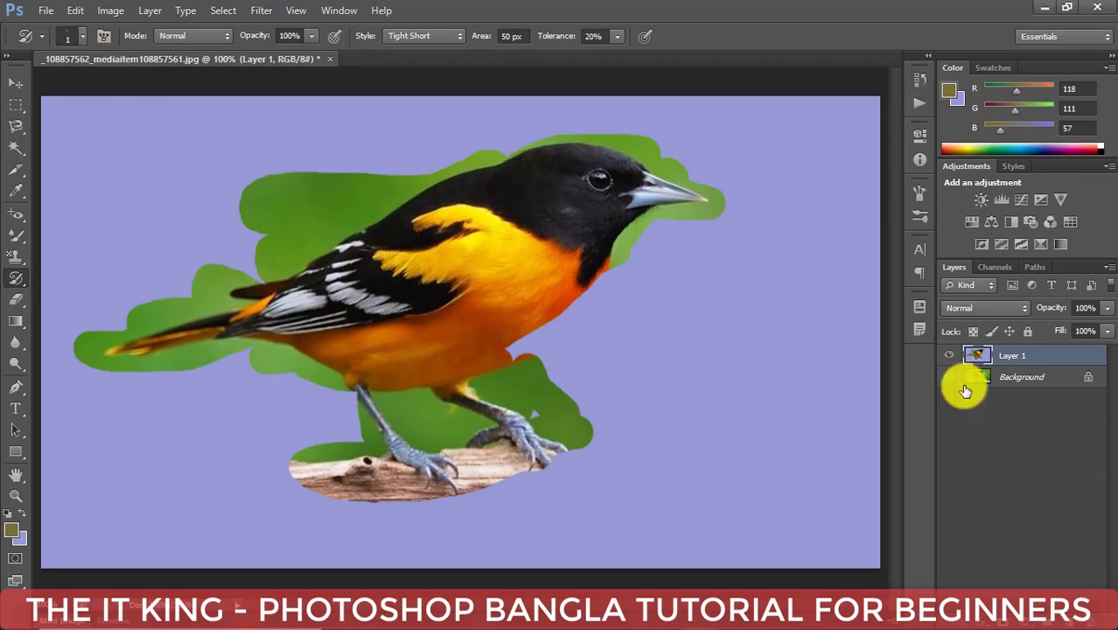
pyautogui.click(1075, 616)
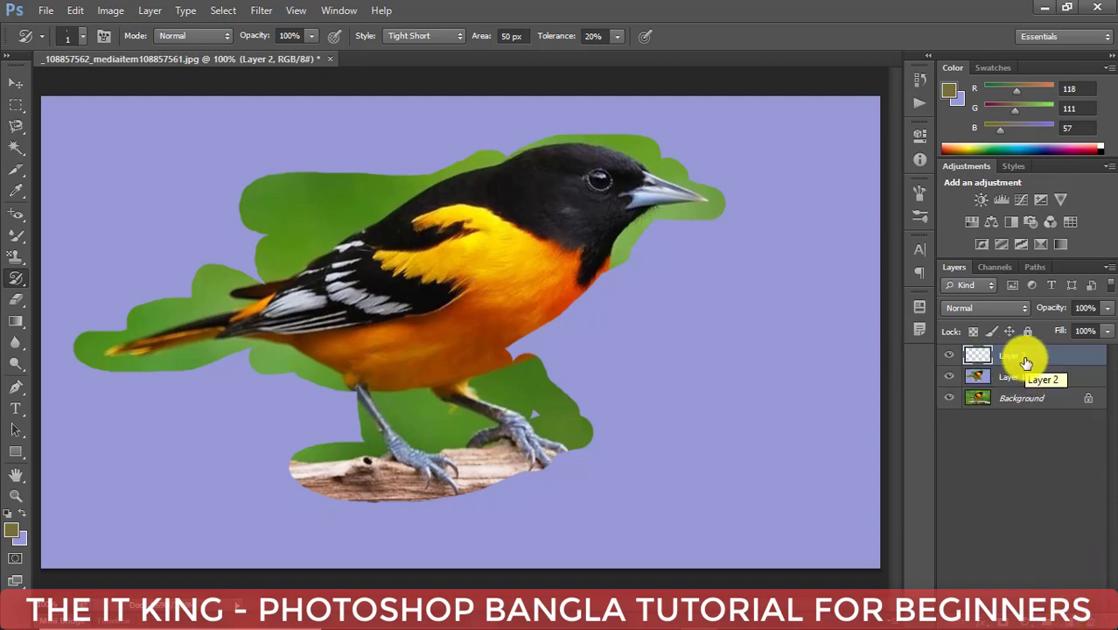
# Fill Layer 2 with lavender and paint the bird's head and chest back in textured strokes
pyautogui.hotkey('ctrl', 'BackSpace')
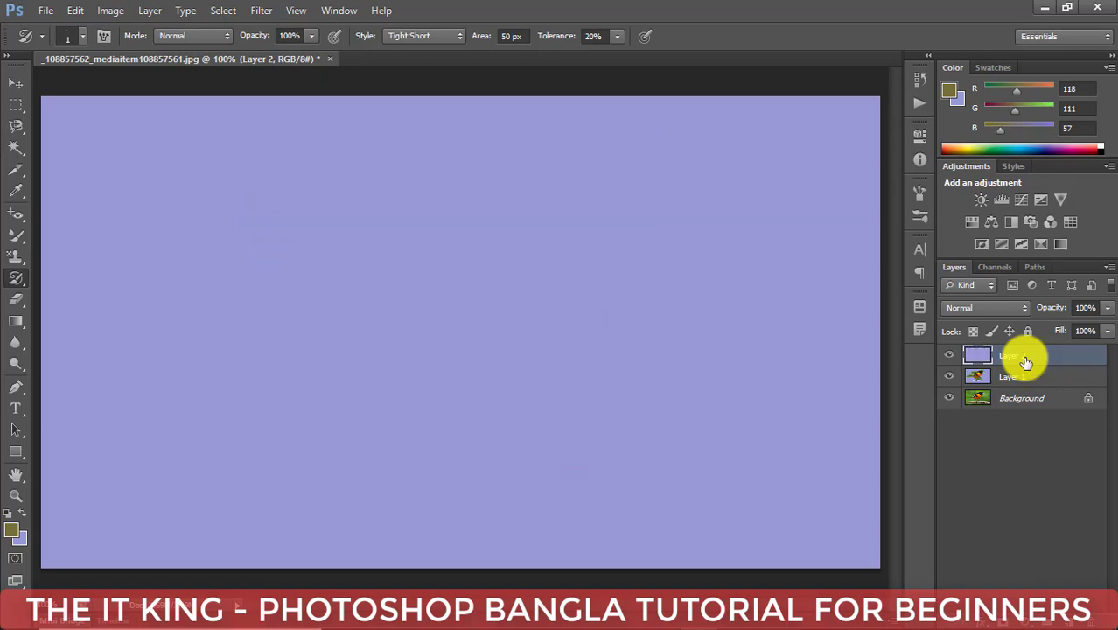
pyautogui.moveTo(1032, 410)
pyautogui.mouseDown()
pyautogui.moveTo(1028, 378)
pyautogui.moveTo(1041, 419)
pyautogui.moveTo(1029, 363)
pyautogui.moveTo(1048, 417)
pyautogui.moveTo(1018, 358)
pyautogui.mouseUp()
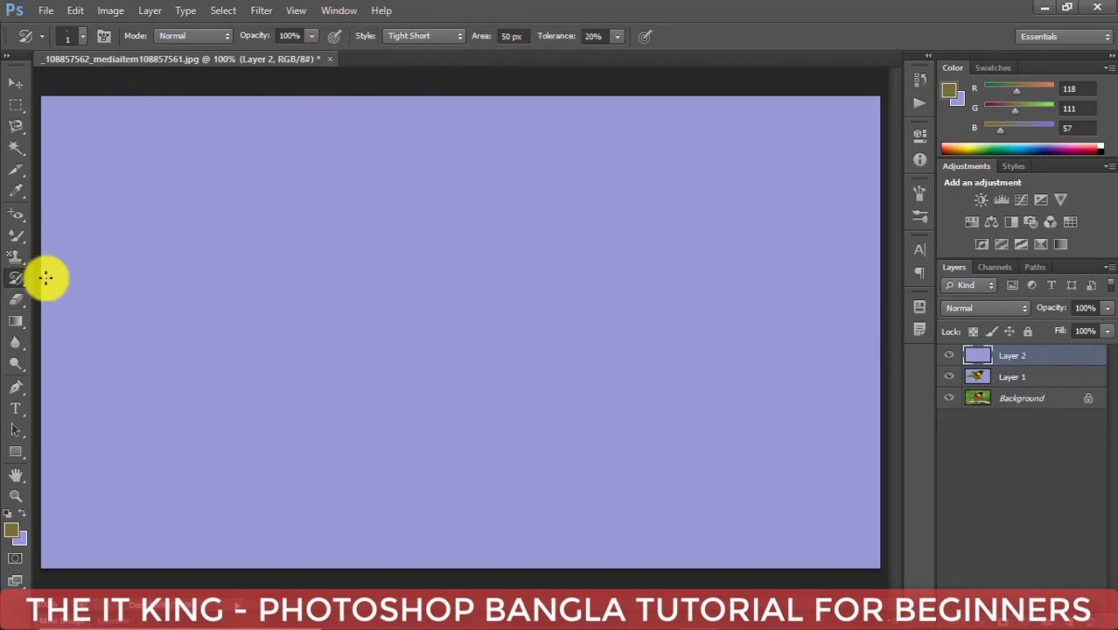
pyautogui.rightClick(16, 278)
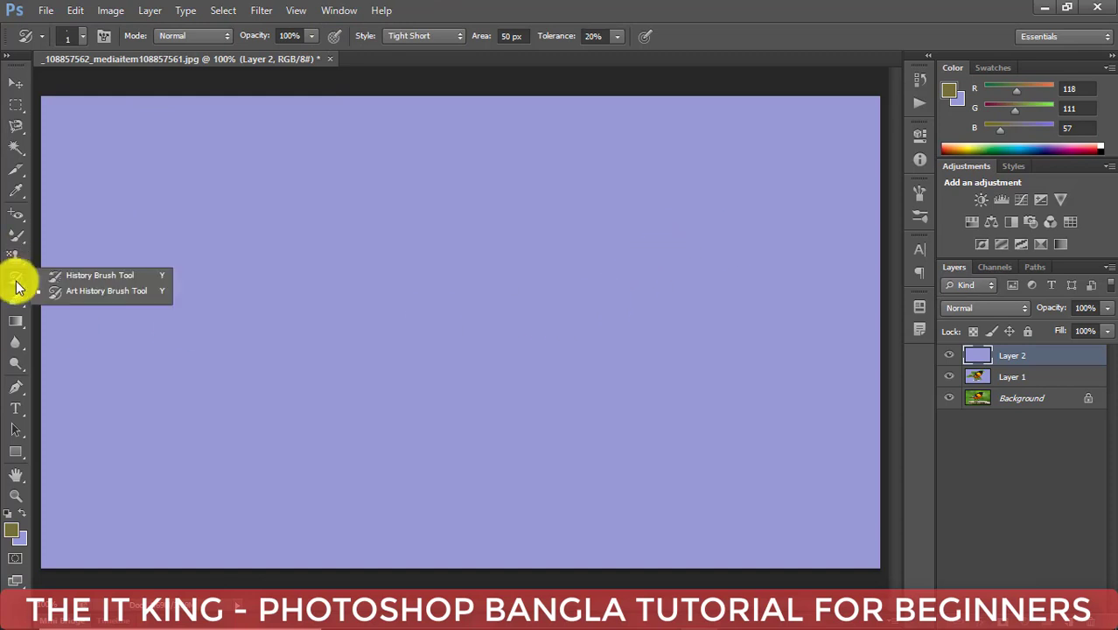
pyautogui.click(107, 292)
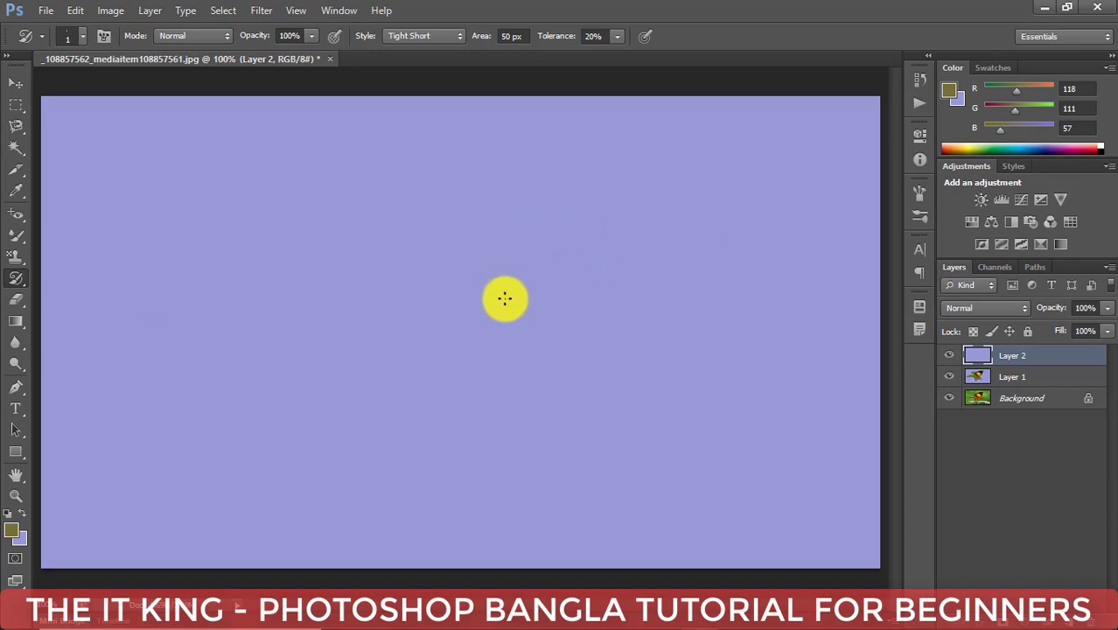
pyautogui.moveTo(551, 260)
pyautogui.mouseDown()
pyautogui.moveTo(546, 242)
pyautogui.moveTo(600, 220)
pyautogui.moveTo(552, 292)
pyautogui.moveTo(614, 217)
pyautogui.moveTo(667, 190)
pyautogui.moveTo(574, 192)
pyautogui.moveTo(630, 170)
pyautogui.moveTo(571, 187)
pyautogui.moveTo(516, 227)
pyautogui.moveTo(571, 170)
pyautogui.moveTo(474, 259)
pyautogui.moveTo(564, 164)
pyautogui.moveTo(475, 220)
pyautogui.moveTo(547, 154)
pyautogui.moveTo(466, 208)
pyautogui.mouseUp()
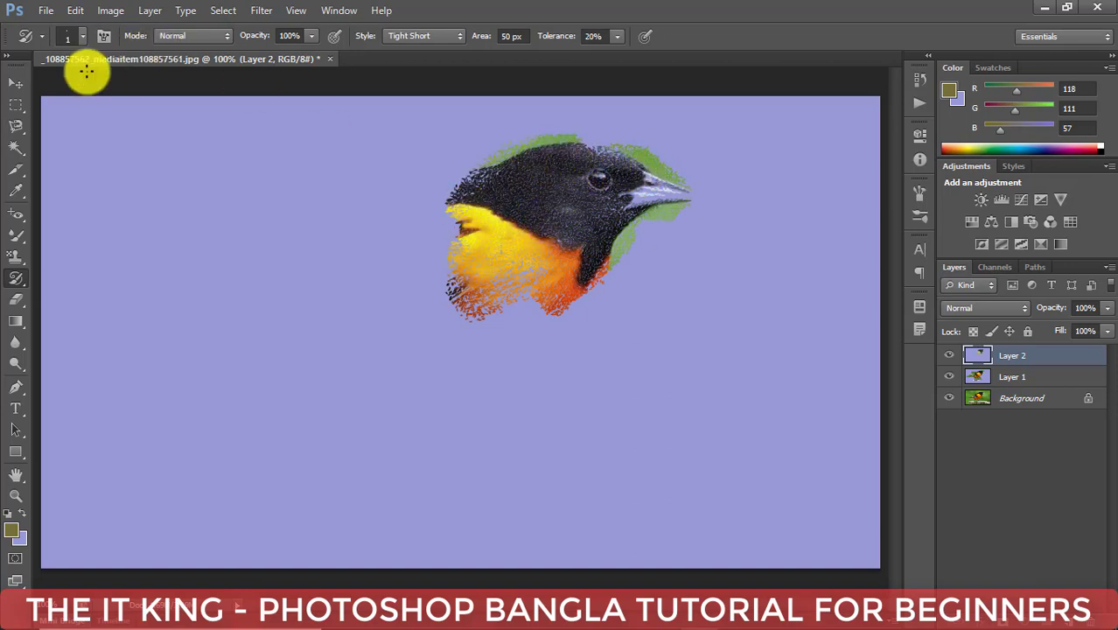
# Set the Art History Brush to 31 px and paint loose daubs around and below the head
pyautogui.click(83, 36)
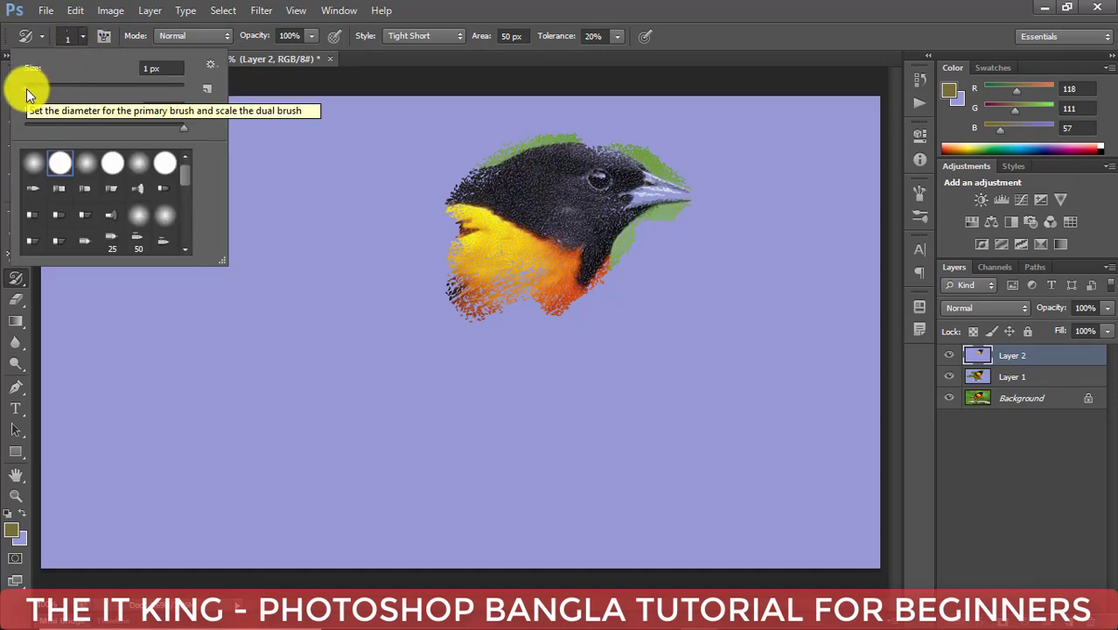
pyautogui.moveTo(25, 89); pyautogui.dragTo(48, 87)
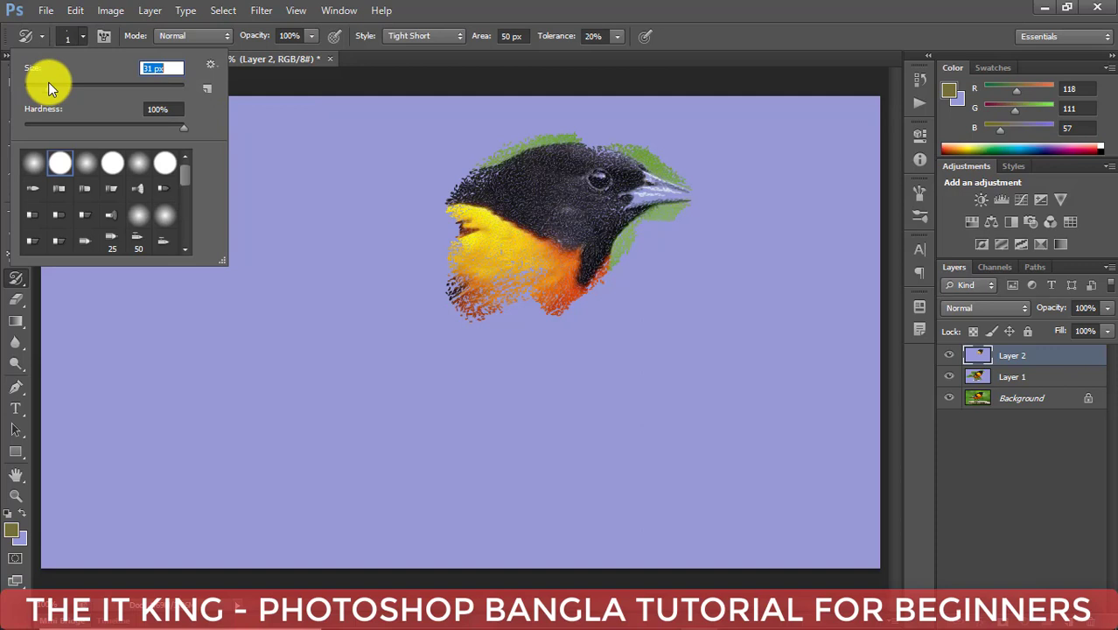
pyautogui.click(288, 111)
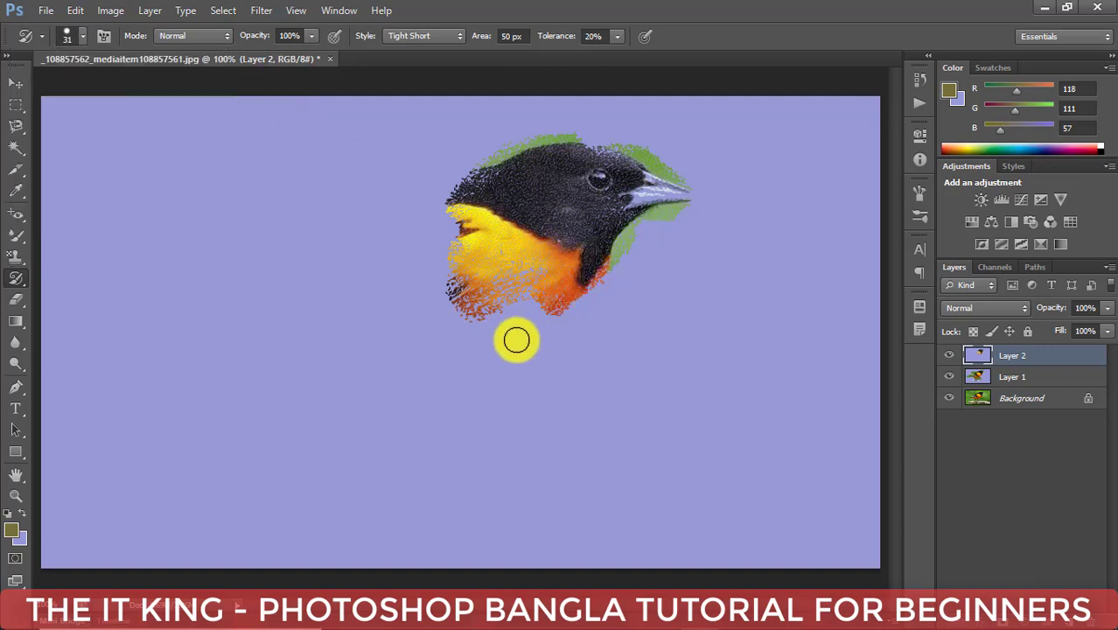
pyautogui.moveTo(460, 354)
pyautogui.mouseDown()
pyautogui.moveTo(547, 307)
pyautogui.moveTo(418, 355)
pyautogui.moveTo(362, 295)
pyautogui.moveTo(415, 235)
pyautogui.moveTo(225, 278)
pyautogui.moveTo(294, 294)
pyautogui.moveTo(271, 280)
pyautogui.mouseUp()
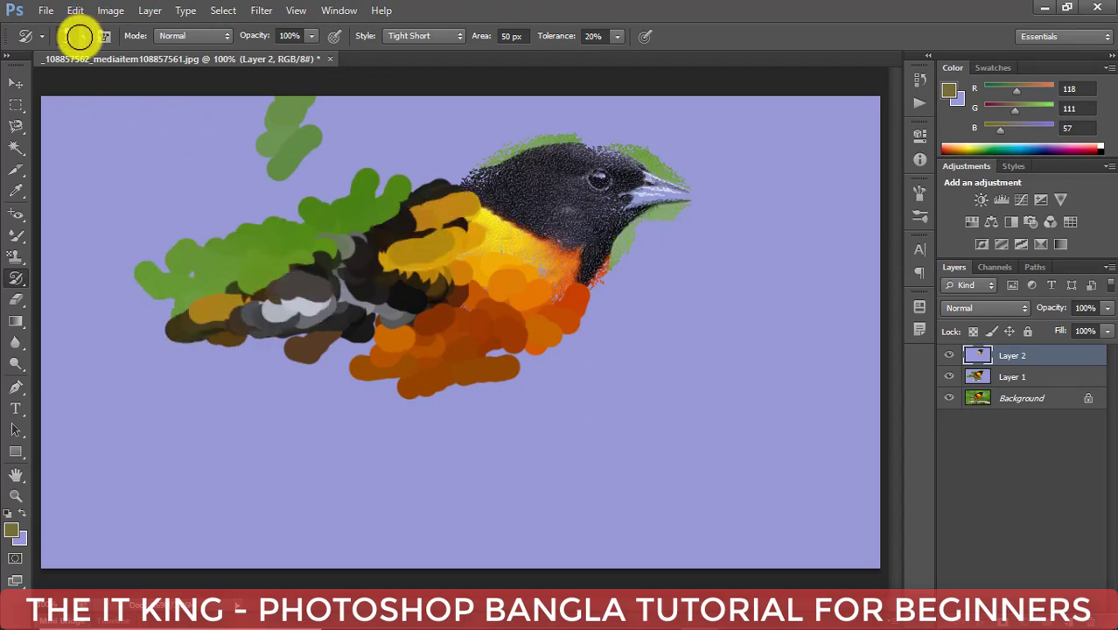
# Switch to a 1 px brush and add fine detail along the bird's neck
pyautogui.click(79, 37)
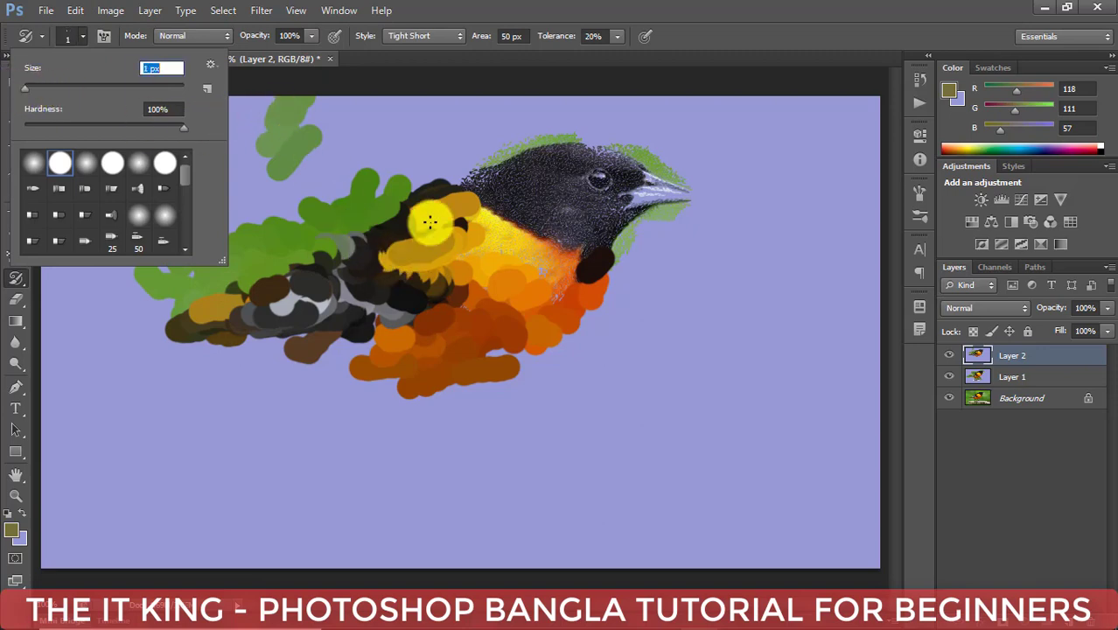
pyautogui.press('Return')
pyautogui.moveTo(460, 190)
pyautogui.mouseDown()
pyautogui.moveTo(484, 210)
pyautogui.moveTo(474, 194)
pyautogui.moveTo(416, 200)
pyautogui.moveTo(449, 182)
pyautogui.moveTo(457, 225)
pyautogui.moveTo(542, 267)
pyautogui.moveTo(459, 243)
pyautogui.moveTo(462, 263)
pyautogui.moveTo(443, 260)
pyautogui.moveTo(599, 258)
pyautogui.moveTo(636, 232)
pyautogui.moveTo(576, 254)
pyautogui.mouseUp()
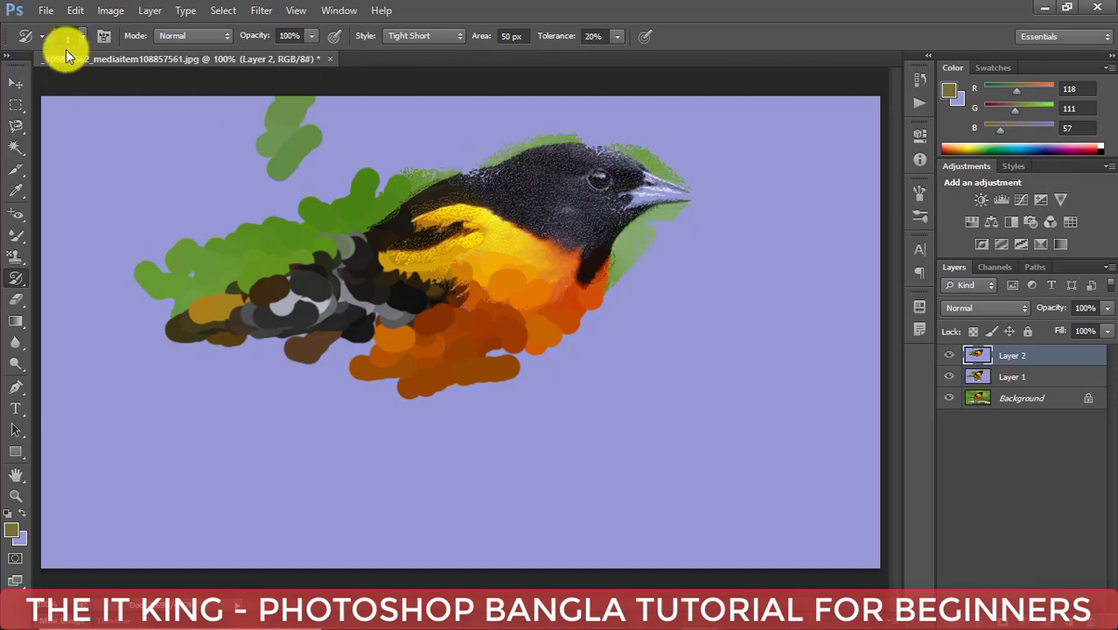
# Paint yellow and dark daubs over the shoulder with a 30 px hard round tip at 9% spacing
pyautogui.click(103, 39)
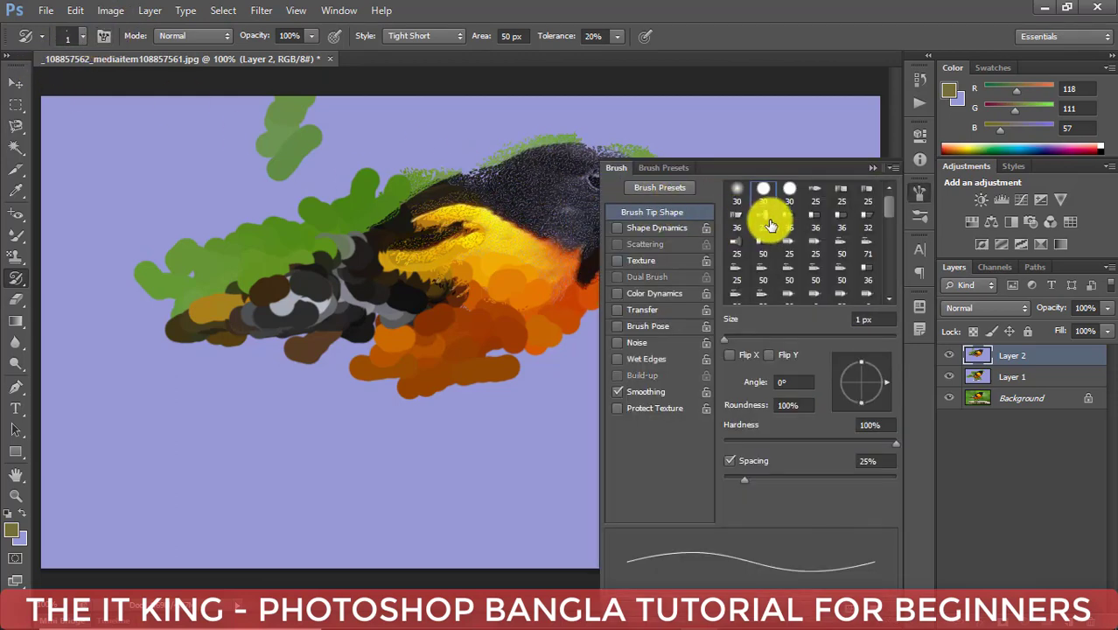
pyautogui.click(741, 195)
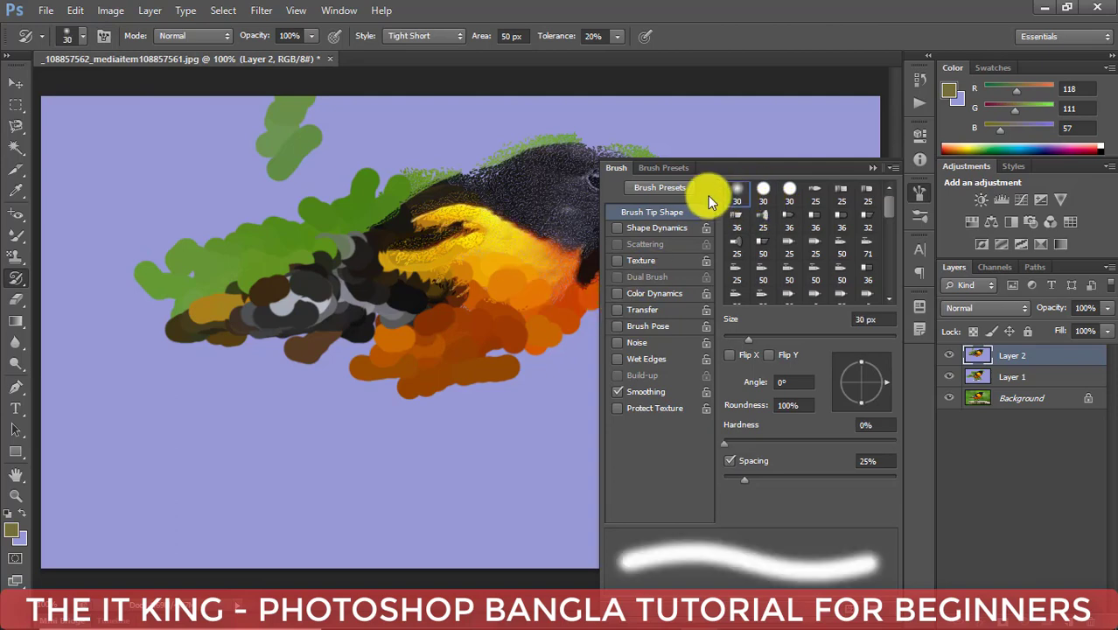
pyautogui.click(792, 194)
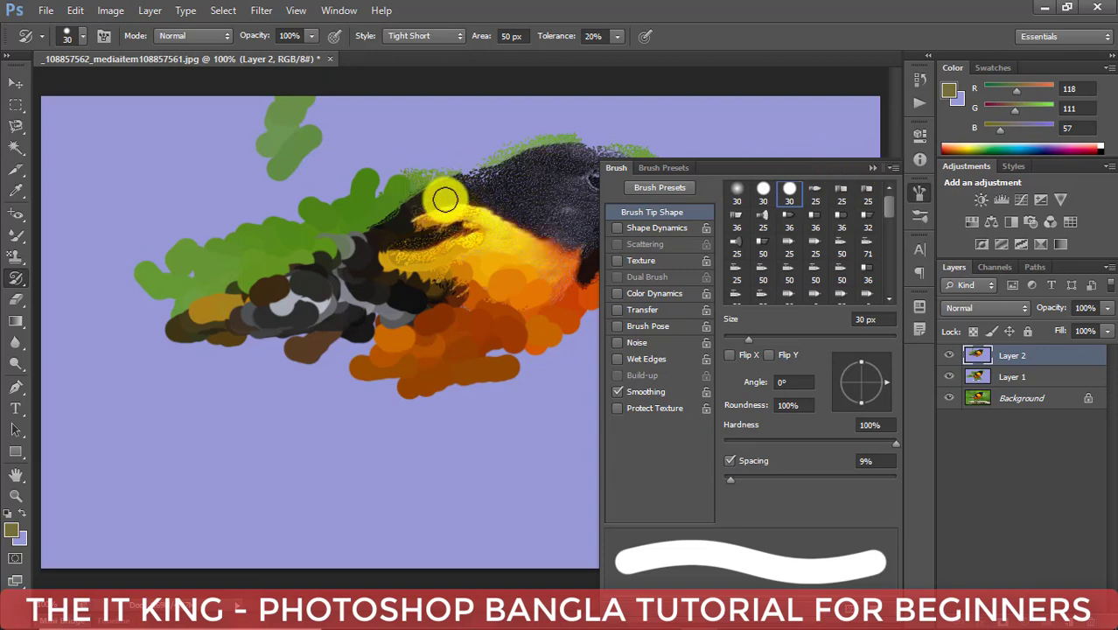
pyautogui.moveTo(444, 193)
pyautogui.mouseDown()
pyautogui.moveTo(482, 230)
pyautogui.moveTo(422, 197)
pyautogui.mouseUp()
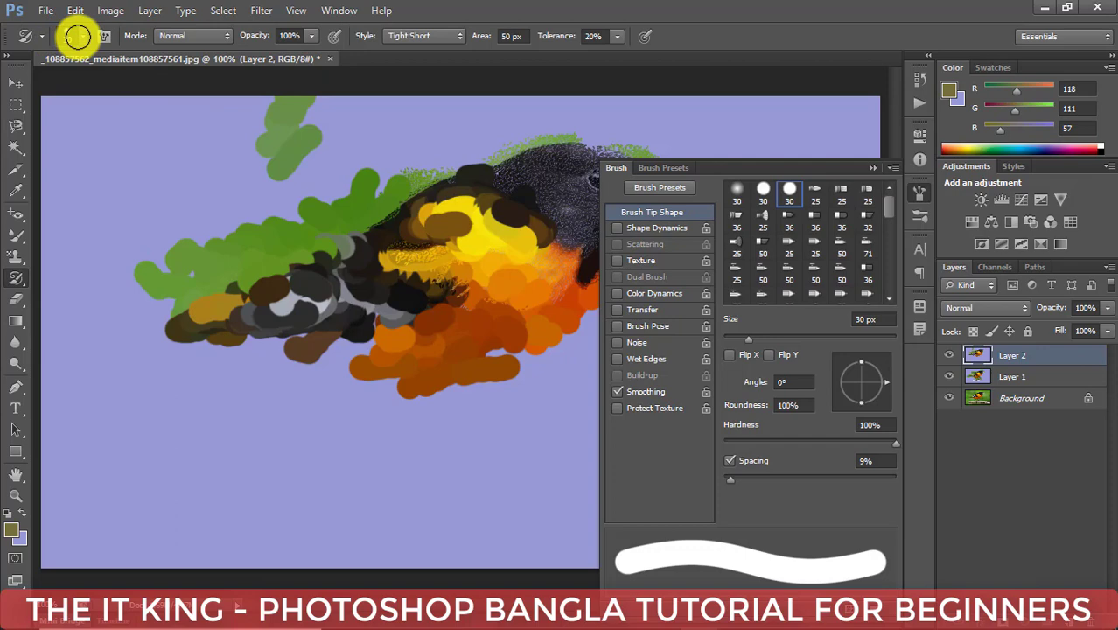
pyautogui.press('F5')
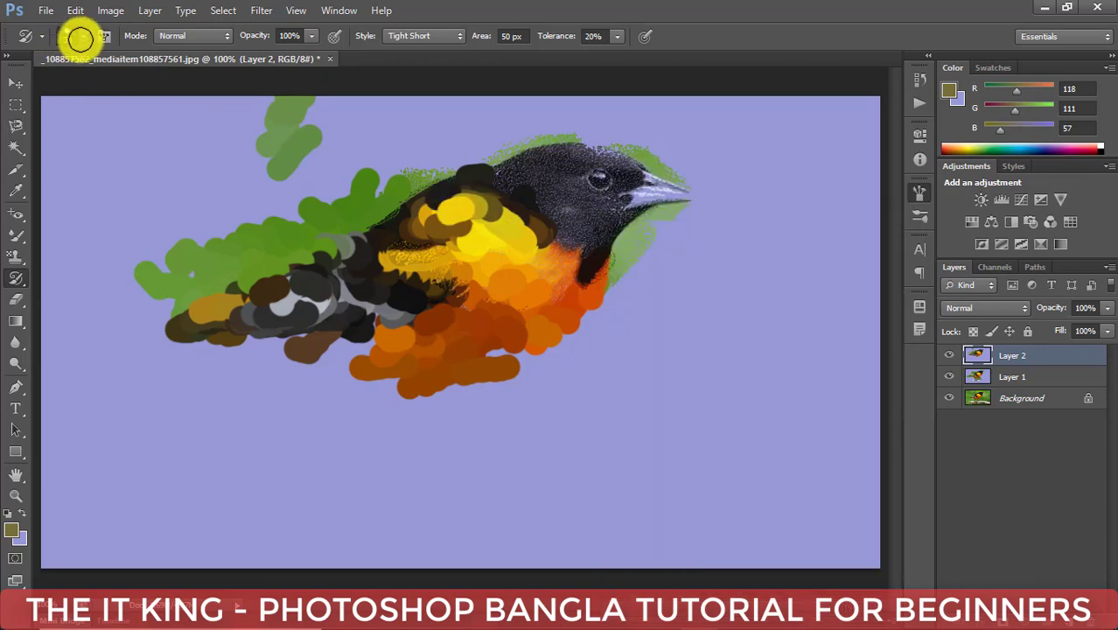
pyautogui.click(79, 38)
# Set the brush to 1 px and paint fine texture over the lower chest, yellow shoulder and back
pyautogui.write('1')
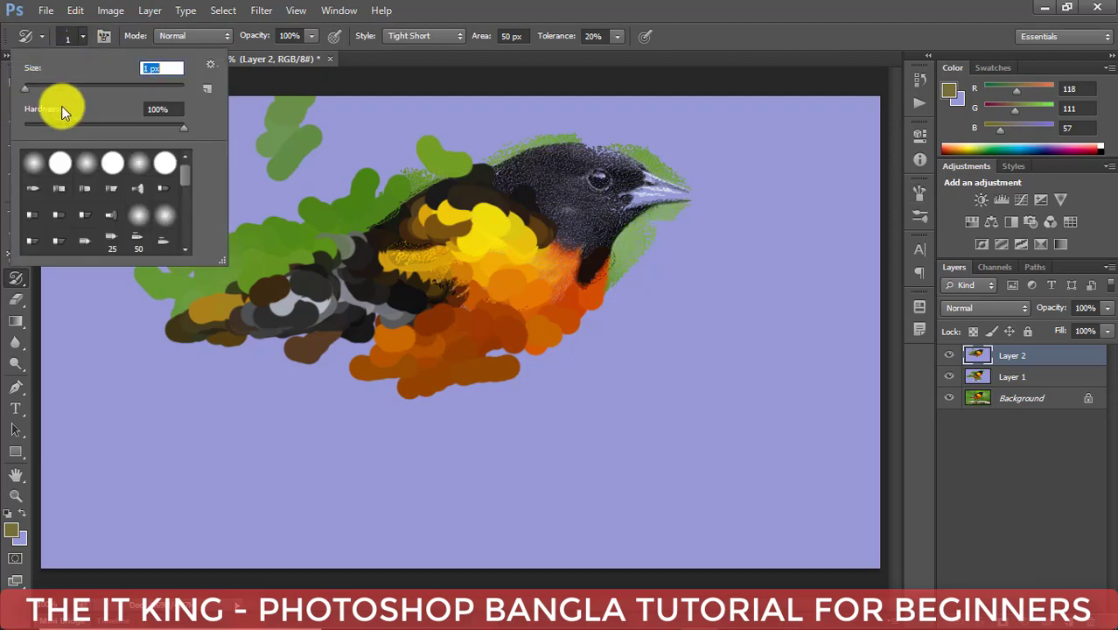
pyautogui.press('Return')
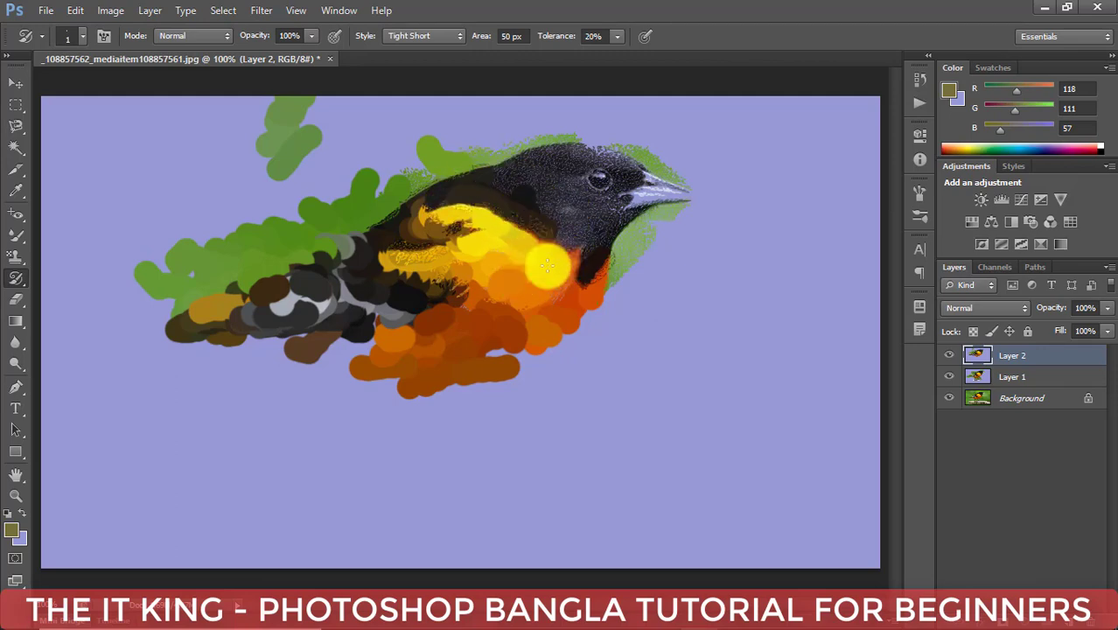
pyautogui.moveTo(492, 365); pyautogui.dragTo(570, 333)
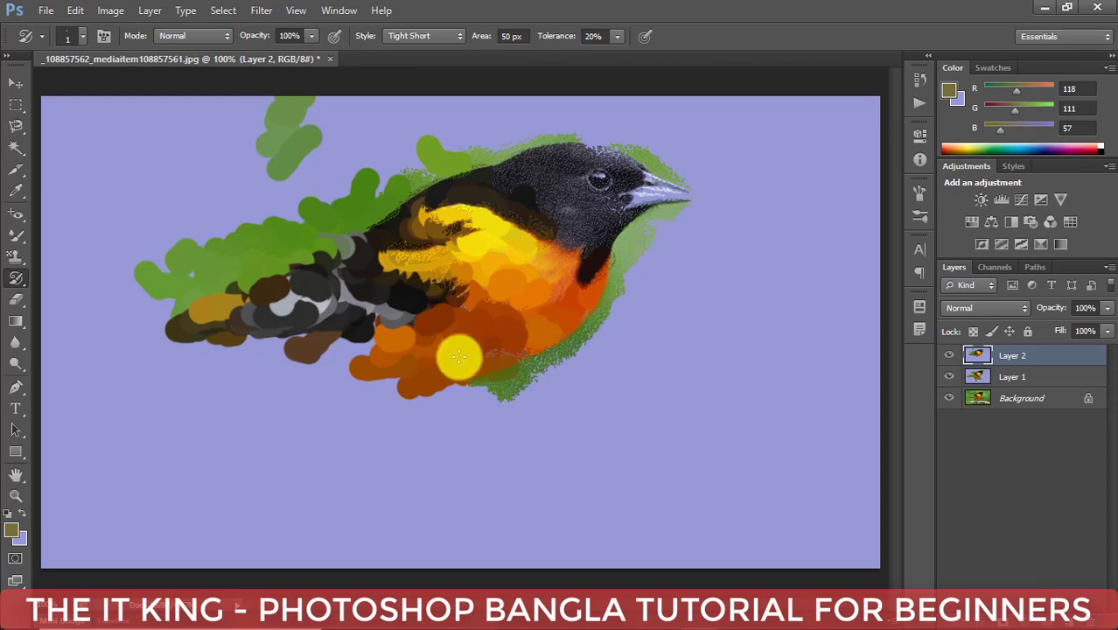
pyautogui.moveTo(460, 289); pyautogui.dragTo(445, 214)
pyautogui.moveTo(314, 253); pyautogui.dragTo(445, 199)
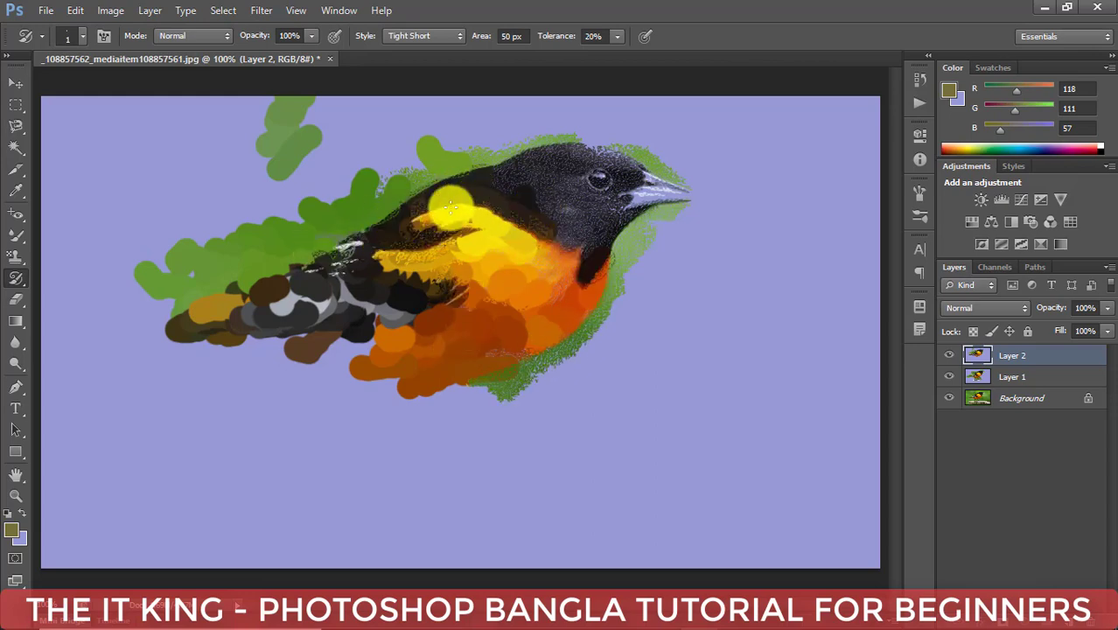
pyautogui.click(22, 278)
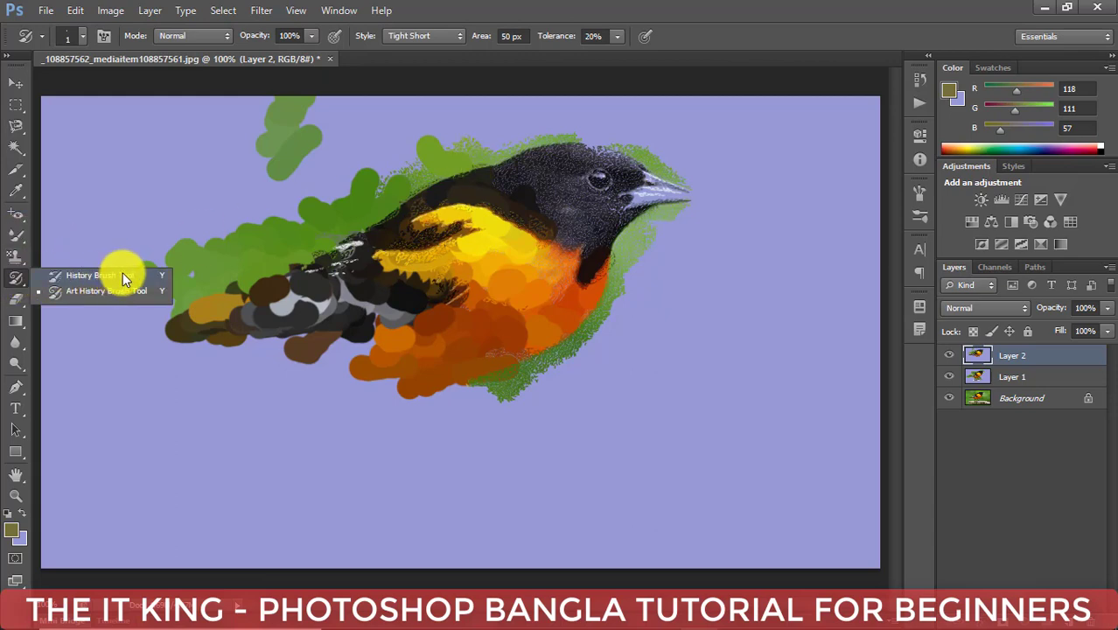
pyautogui.click(312, 256)
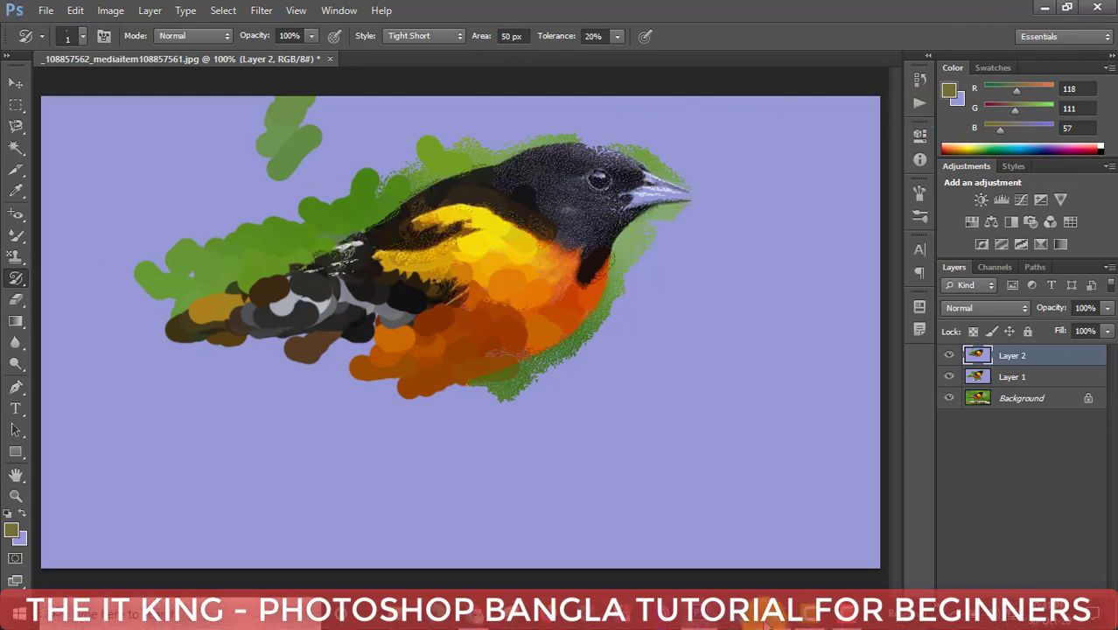
# Switch from Photoshop to the Chrome window showing The IT King channel home page
pyautogui.click(768, 621)
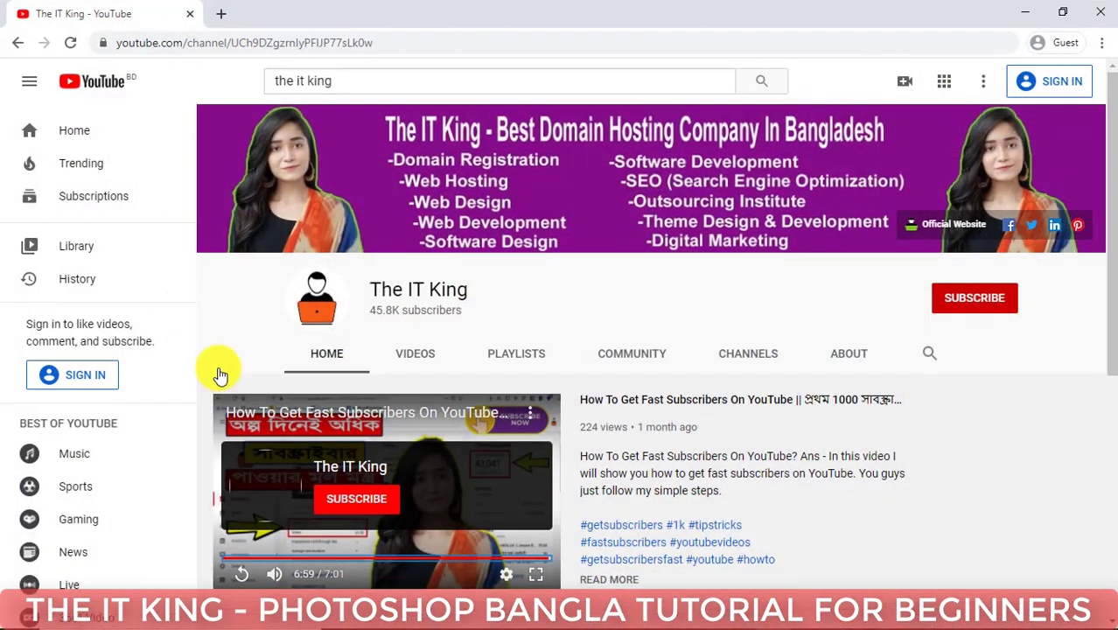